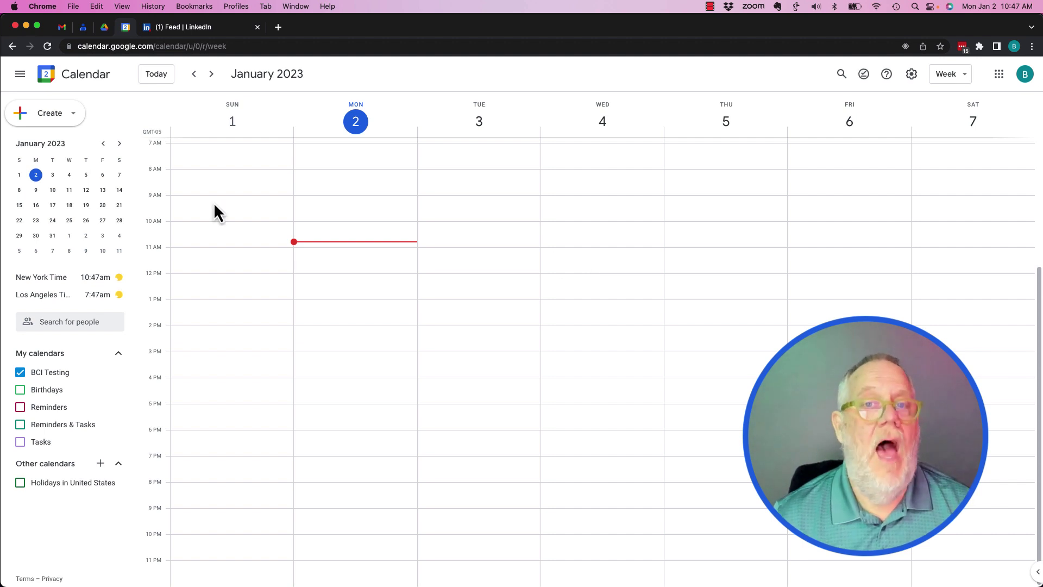
# Step: Draft a new event on Tuesday, January 3, dragged to start at 9:00am until 10:00am
pyautogui.click(49, 121)
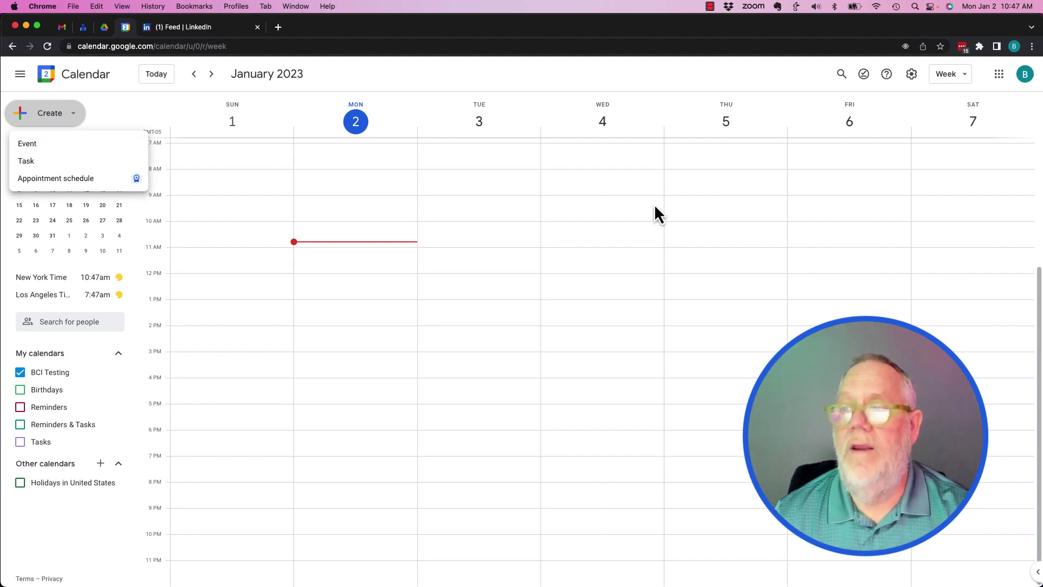
pyautogui.click(456, 204)
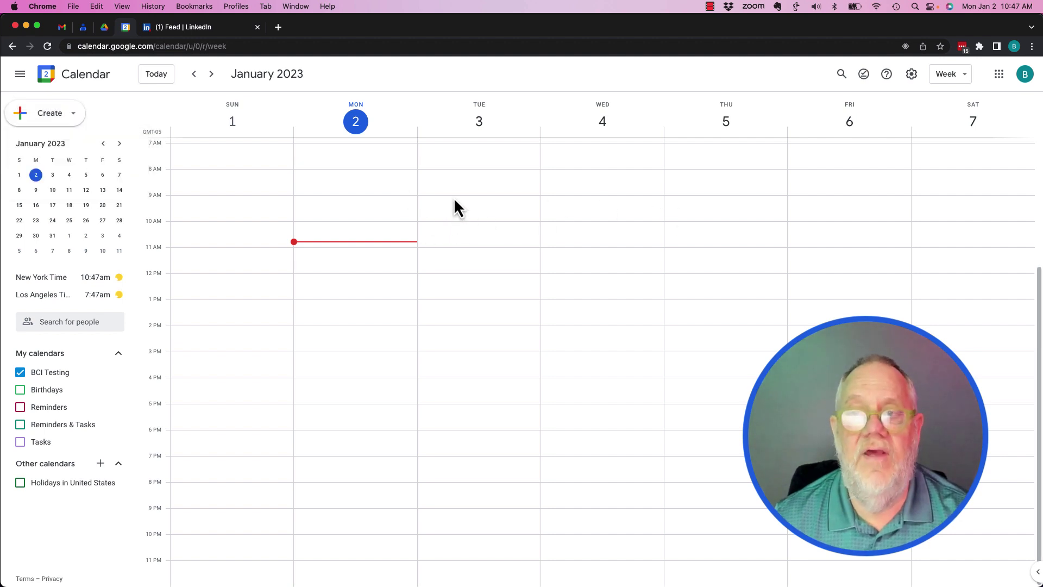
pyautogui.click(454, 215)
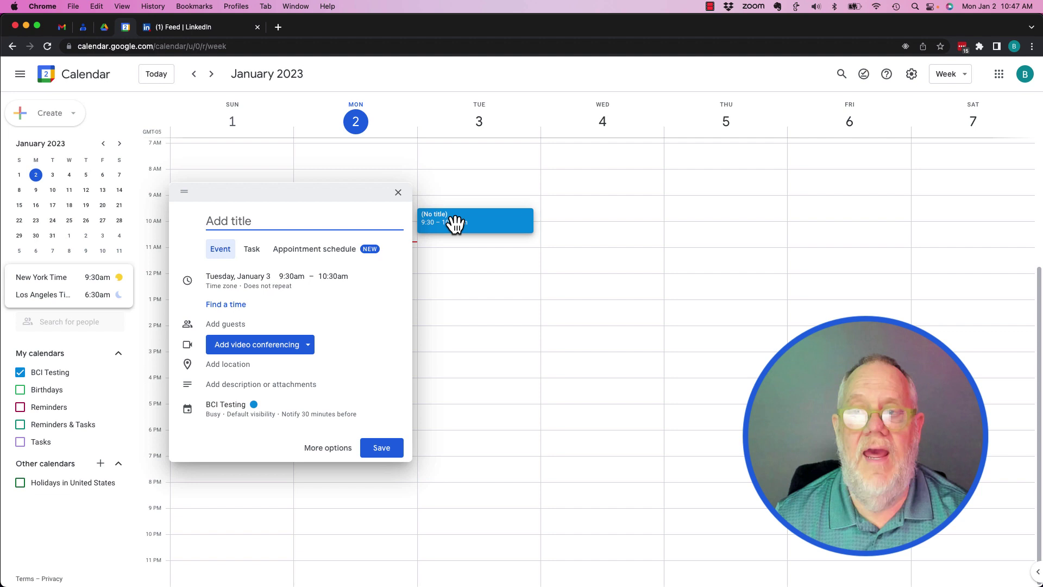
pyautogui.moveTo(454, 215); pyautogui.dragTo(455, 206)
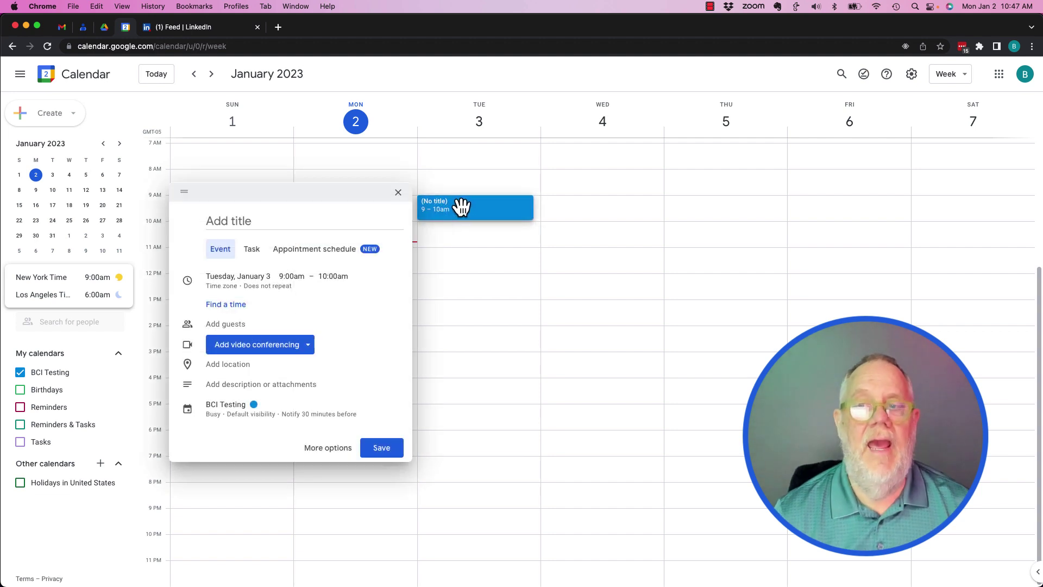
# Step: In the full event editor, title it 'Recurring Monthly Meeting' and keep the January 3 start date
pyautogui.click(328, 448)
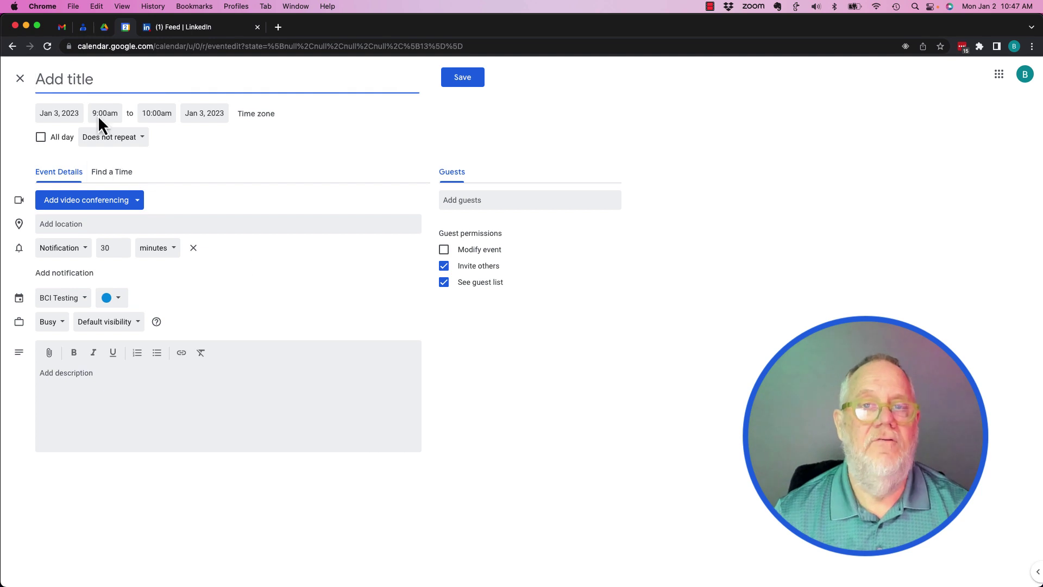
pyautogui.write('Recurring Monthly Meeting')
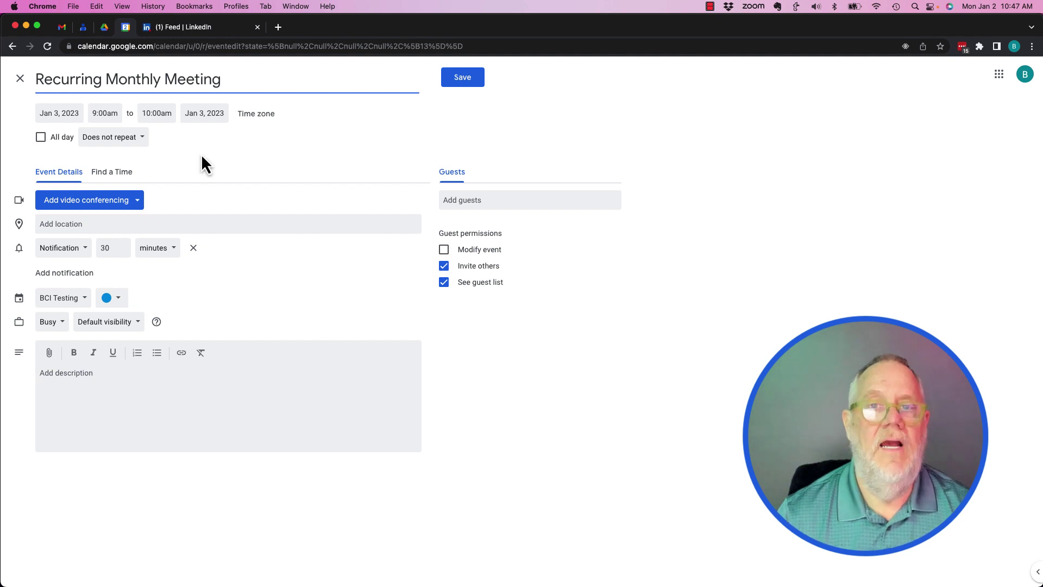
pyautogui.click(70, 116)
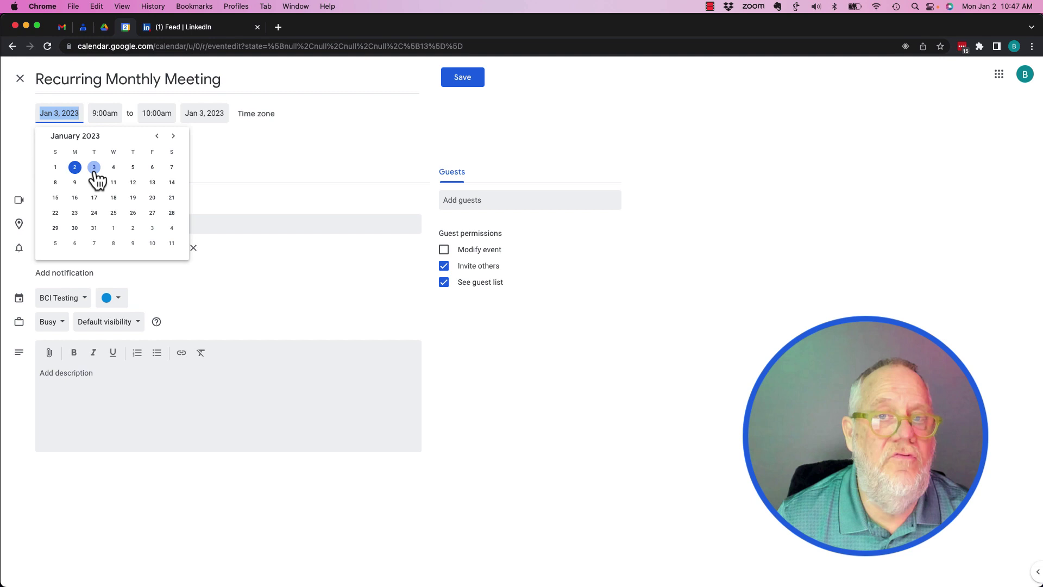
pyautogui.click(275, 140)
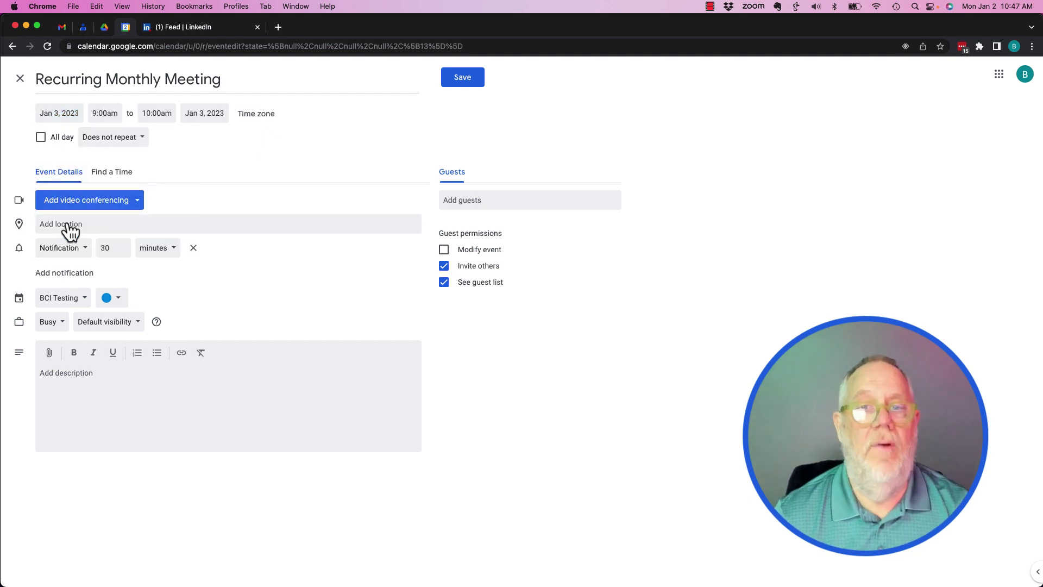
pyautogui.click(121, 140)
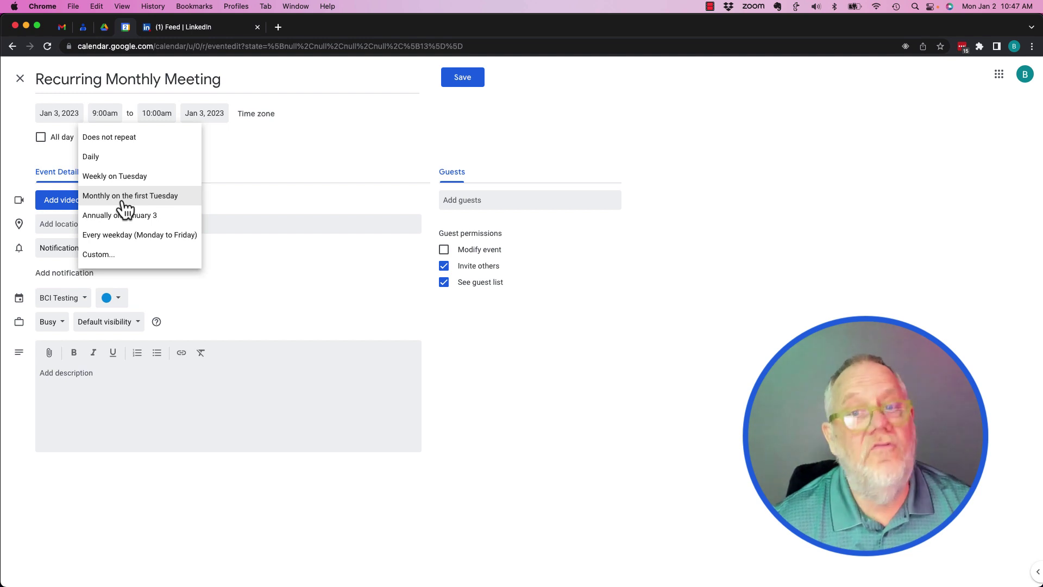
# Step: Set a custom recurrence repeating every 1 month on the first Tuesday
pyautogui.click(97, 257)
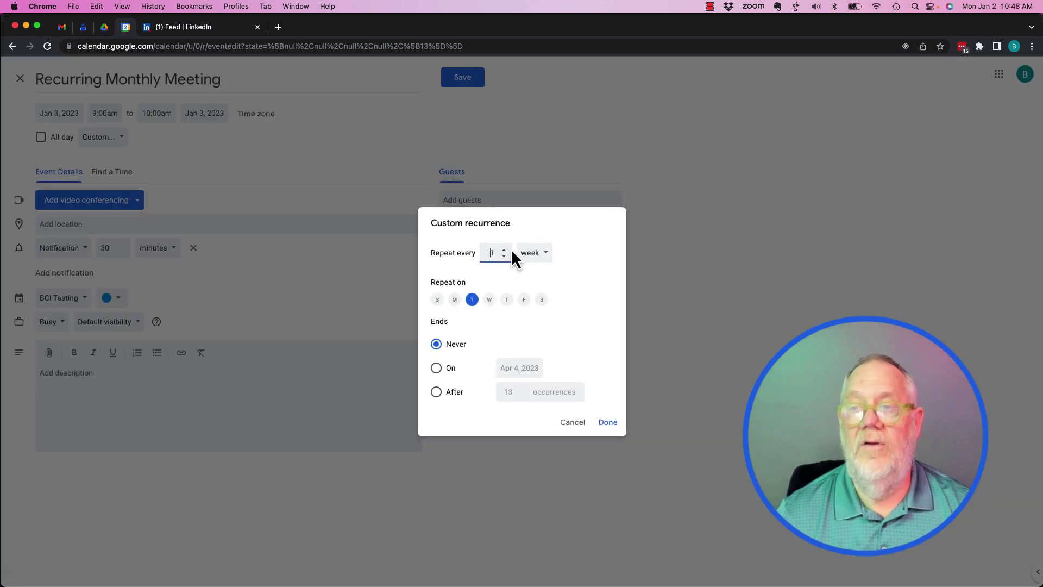
pyautogui.click(545, 258)
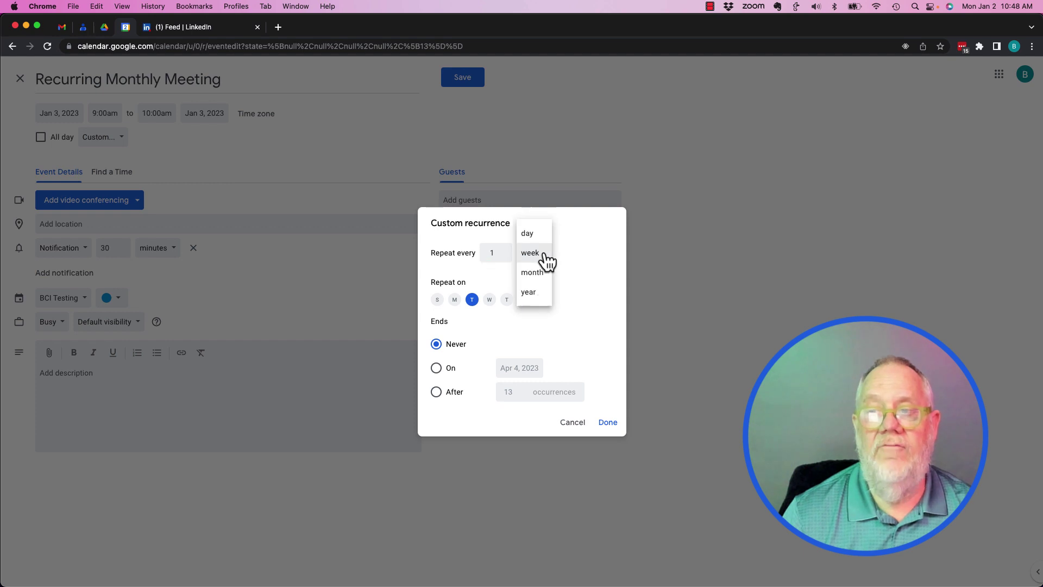
pyautogui.click(541, 273)
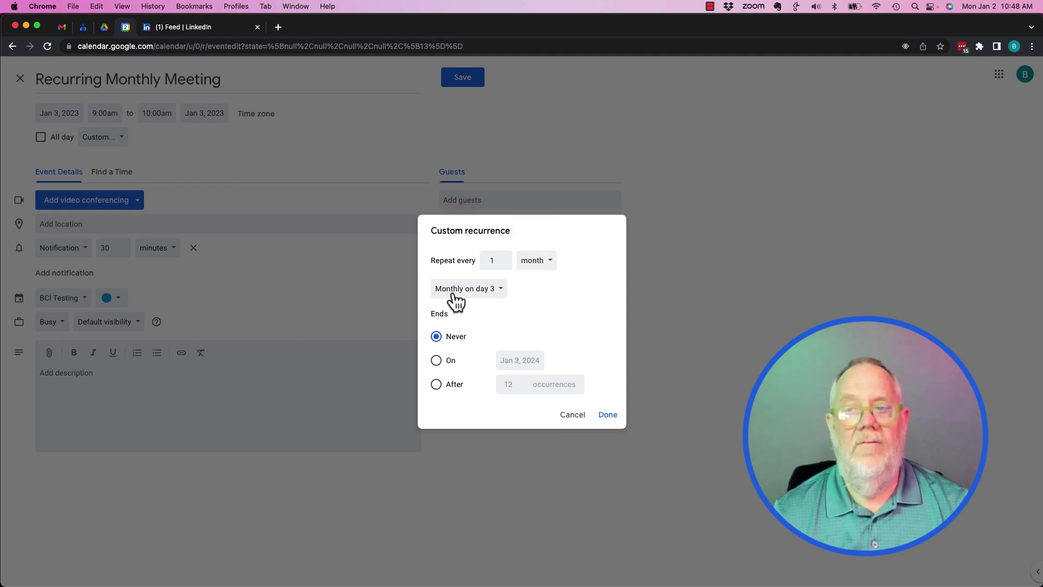
pyautogui.click(501, 289)
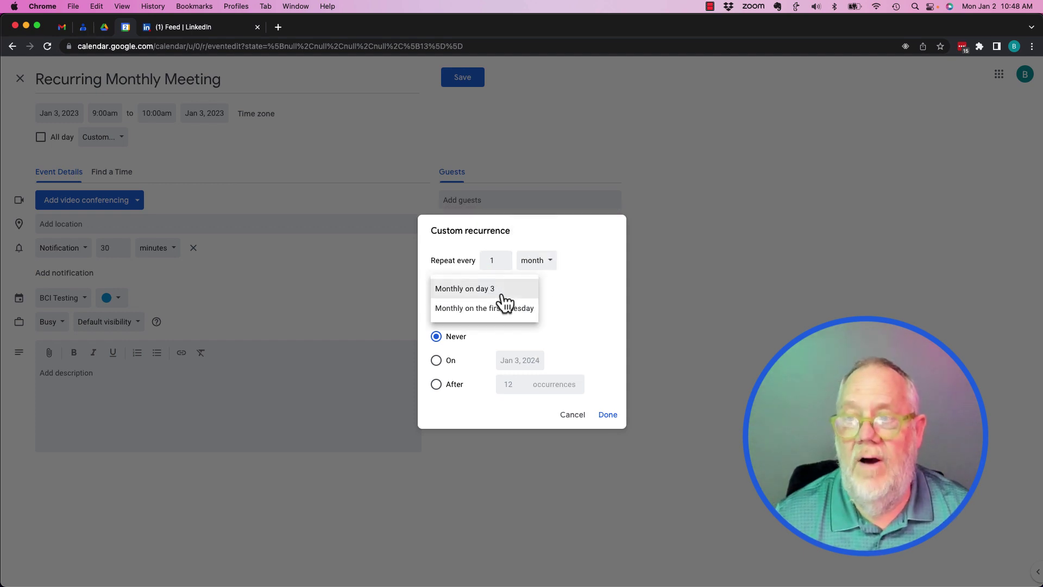
pyautogui.click(469, 310)
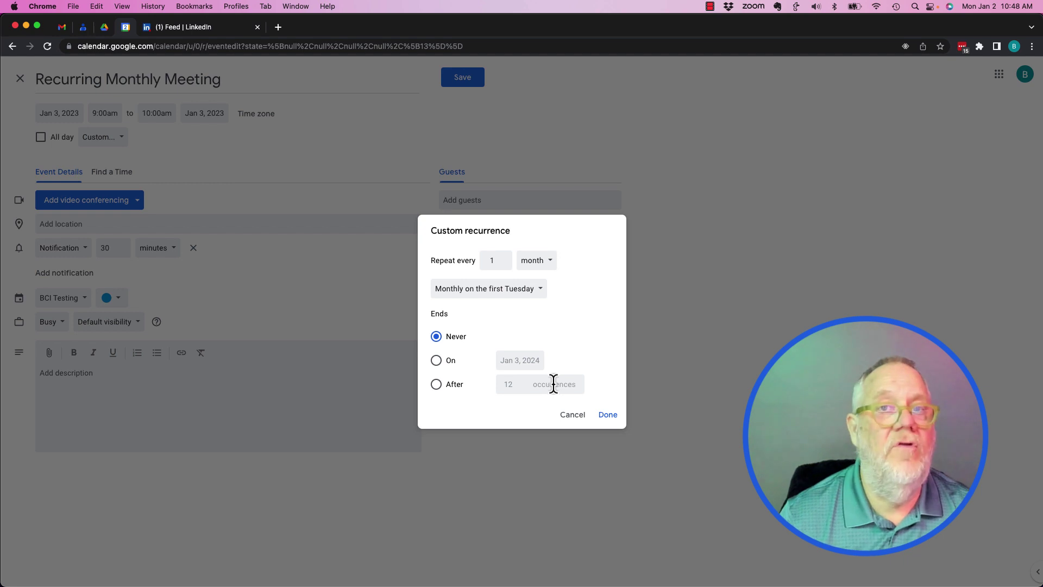
pyautogui.click(608, 415)
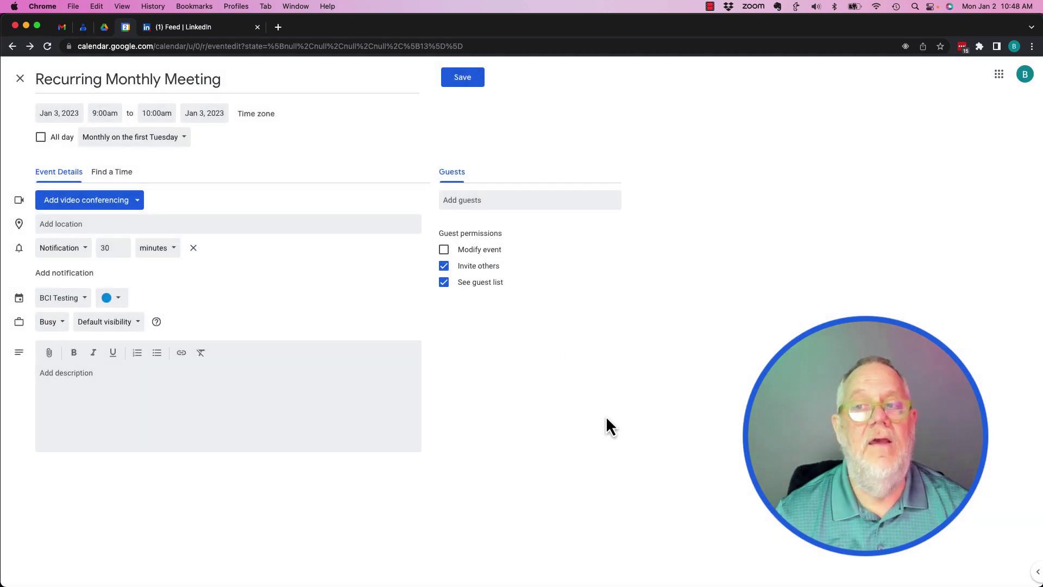
# Step: Attach a Google Meet call and start writing the agenda description
pyautogui.click(124, 206)
pyautogui.click(99, 231)
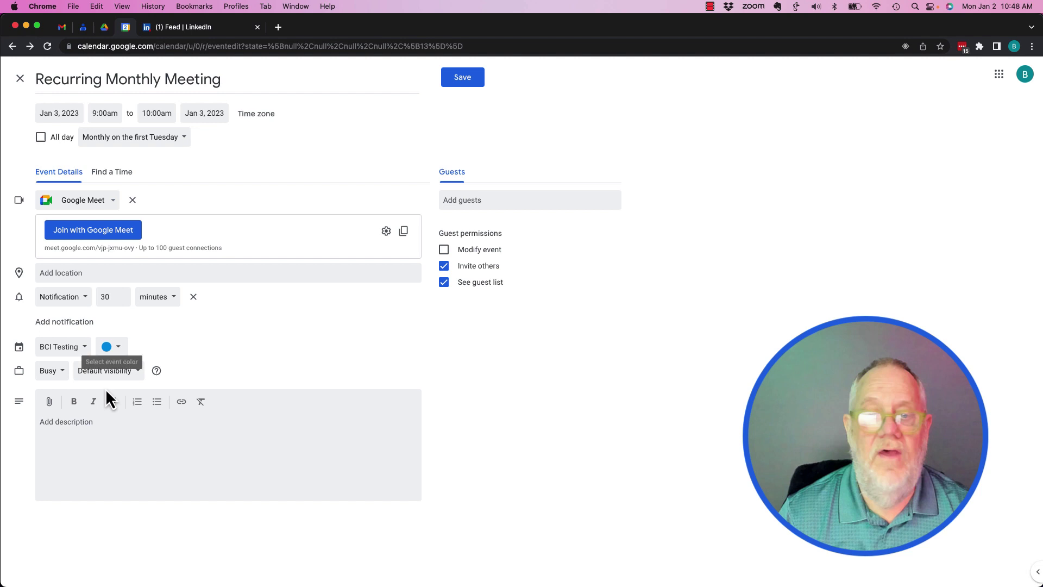
pyautogui.click(74, 425)
pyautogui.write('Agenda')
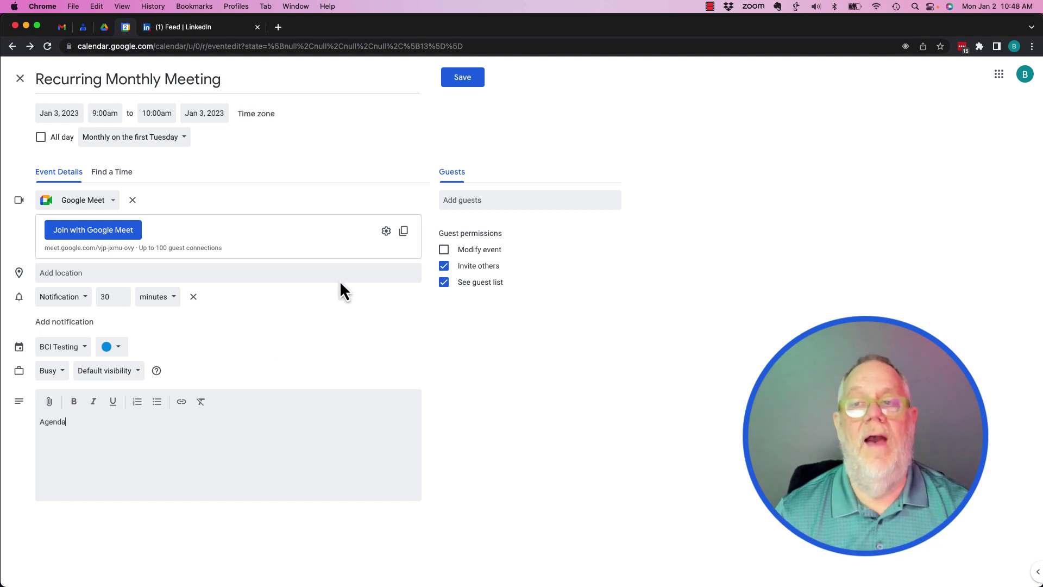
# Step: Add the first suggested contact as a guest, save, and send the invitation email
pyautogui.click(465, 201)
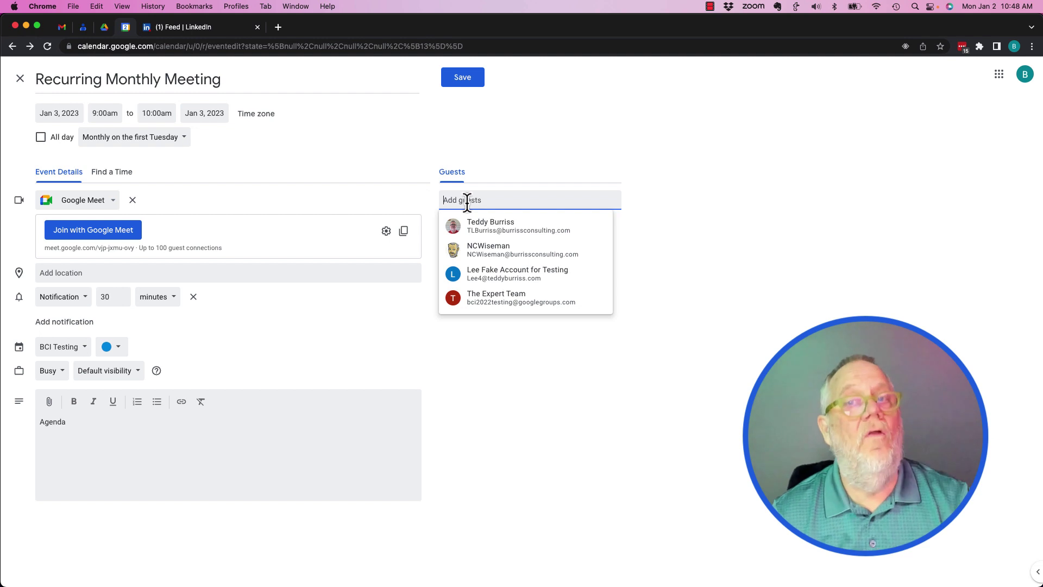
pyautogui.click(482, 230)
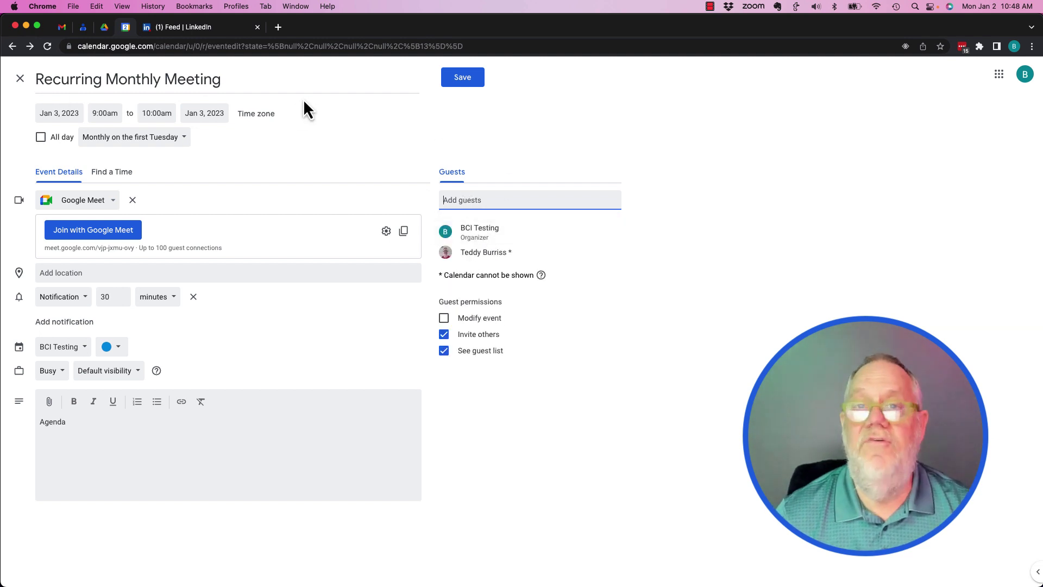
pyautogui.moveTo(64, 85); pyautogui.dragTo(187, 82)
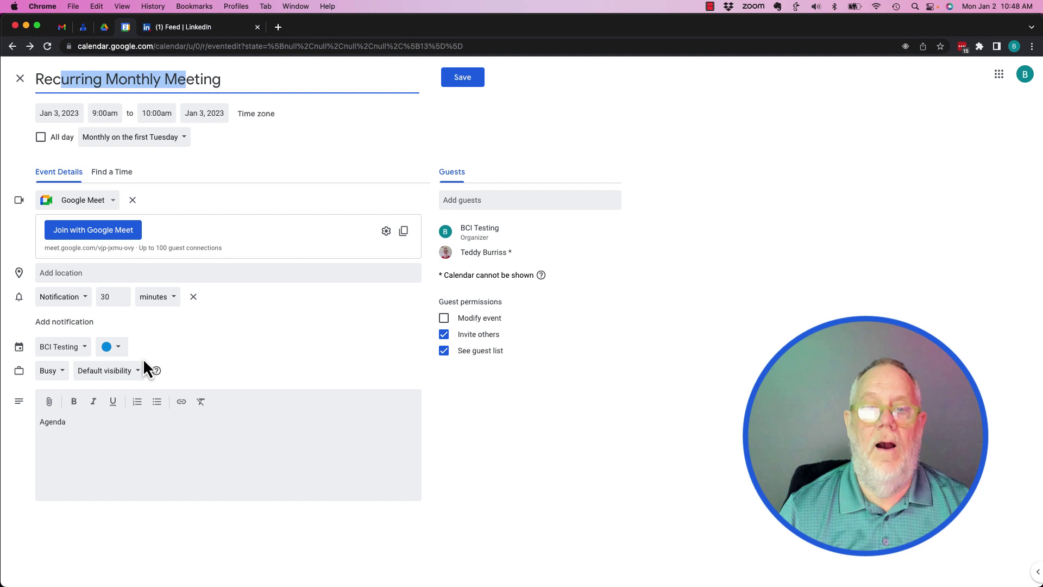
pyautogui.click(470, 81)
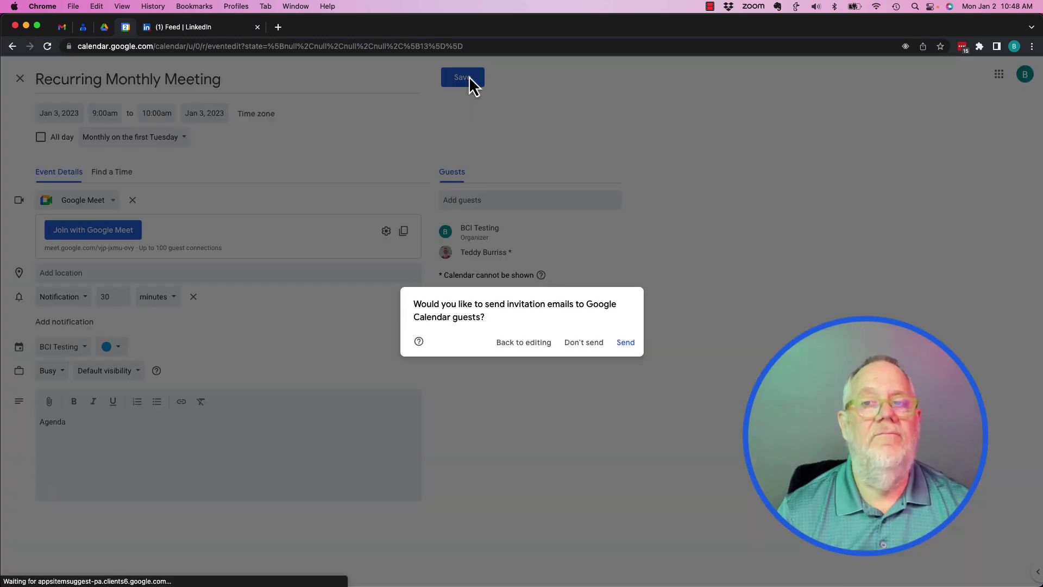
pyautogui.click(625, 343)
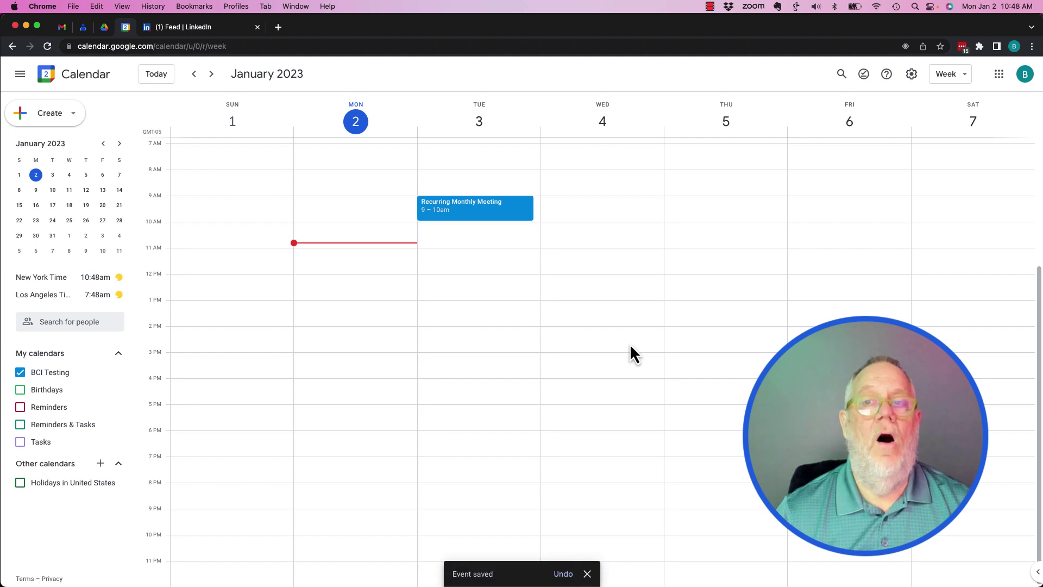
# Step: Search the calendar for 'recurring monthly meeting', fixing a typo before running it
pyautogui.click(841, 74)
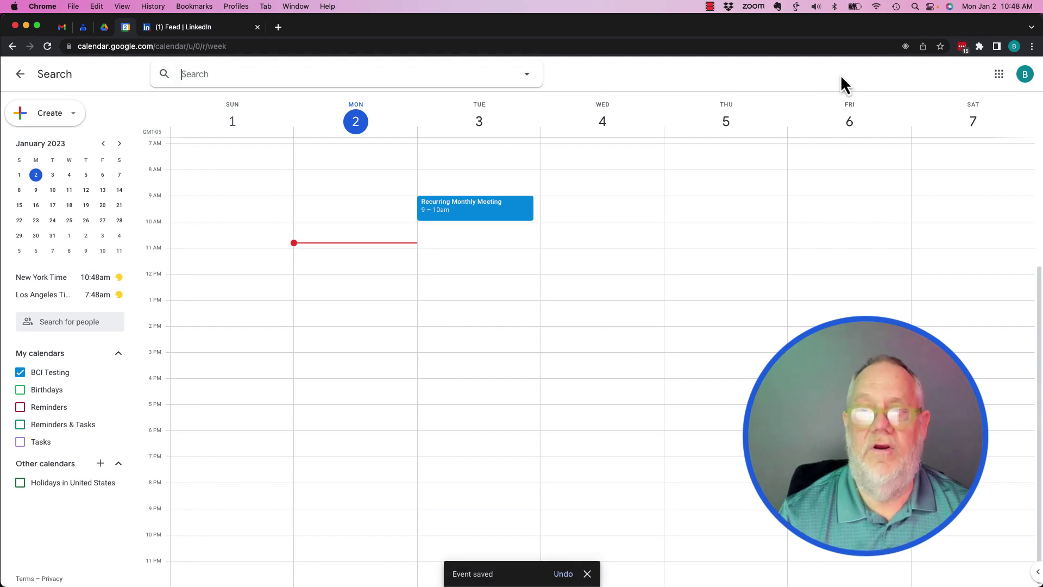
pyautogui.write('recurring')
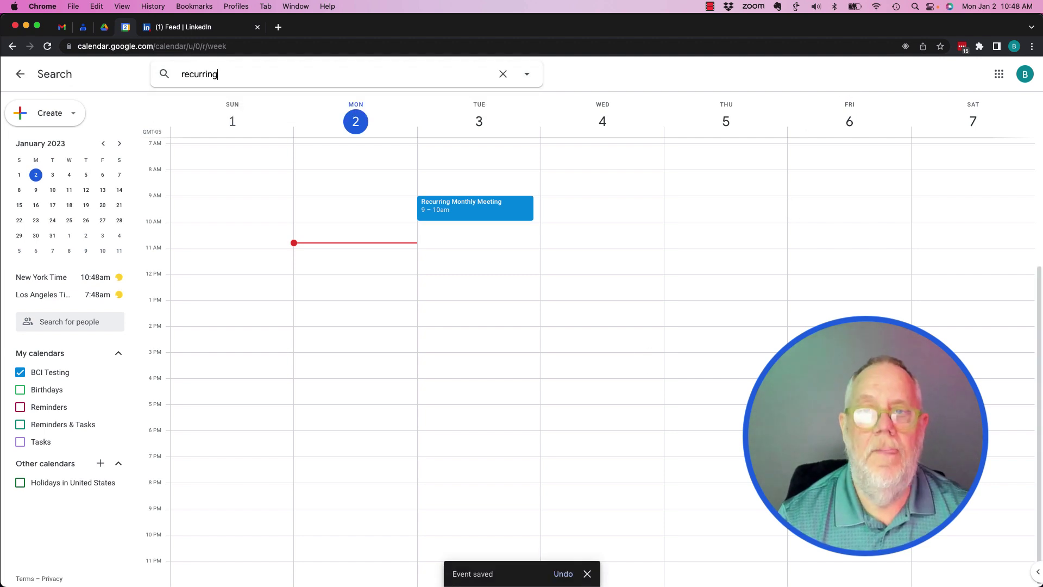
pyautogui.write(' montl')
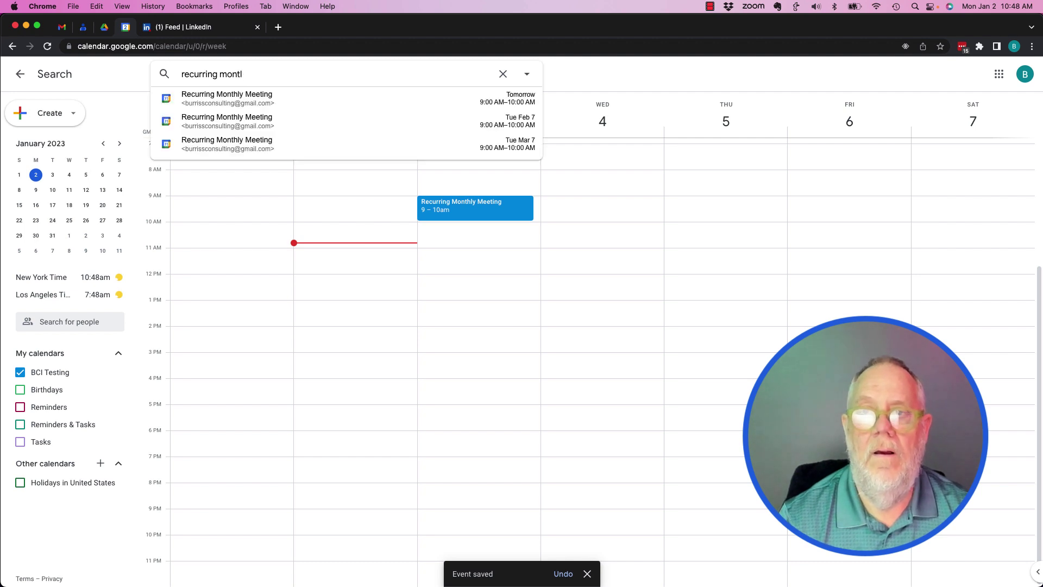
pyautogui.press('BackSpace')
pyautogui.write('hly meet')
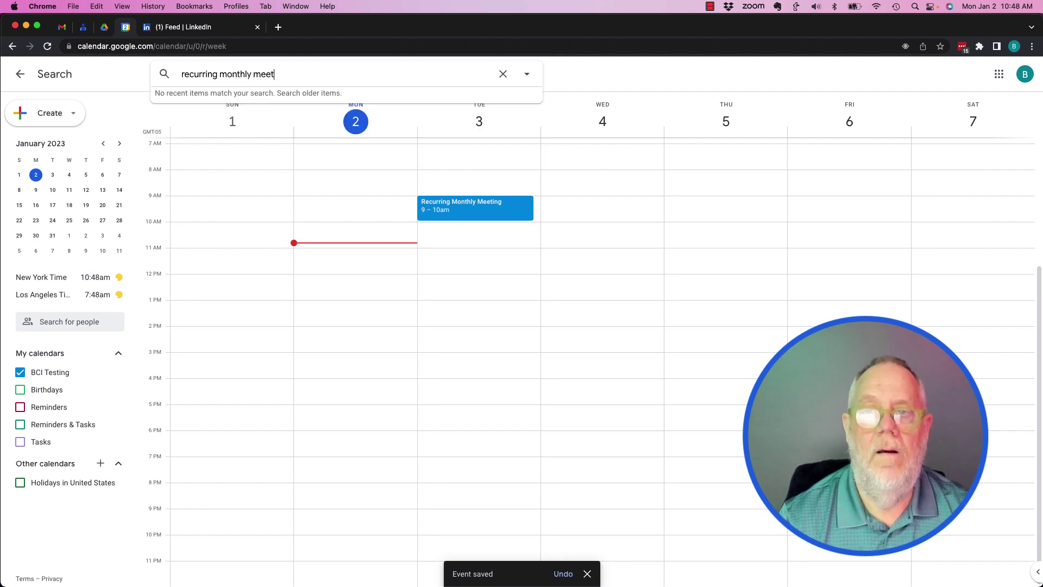
pyautogui.write('ing')
pyautogui.press('Return')
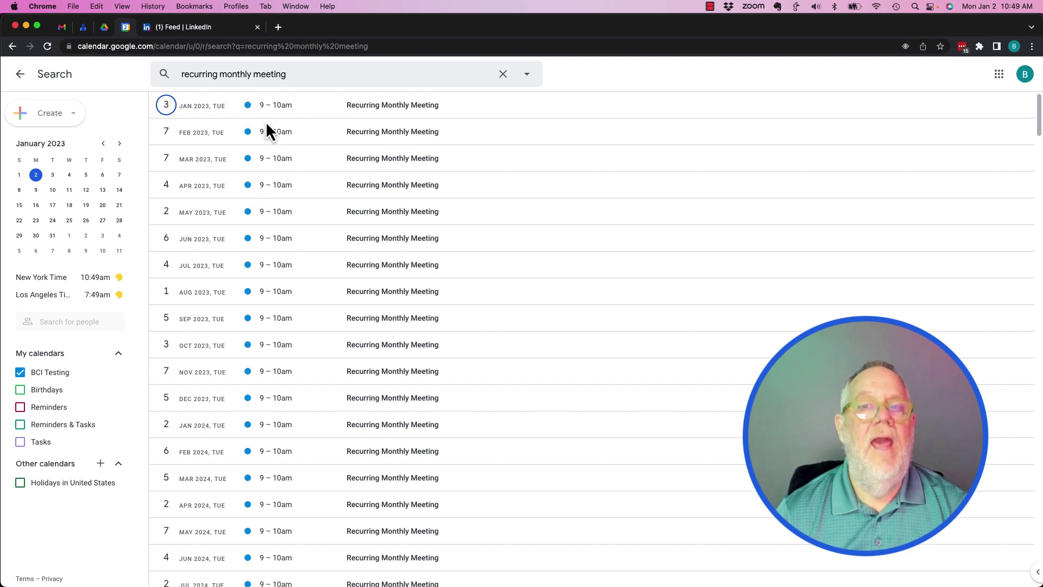
pyautogui.scroll(-3, 292, 329)
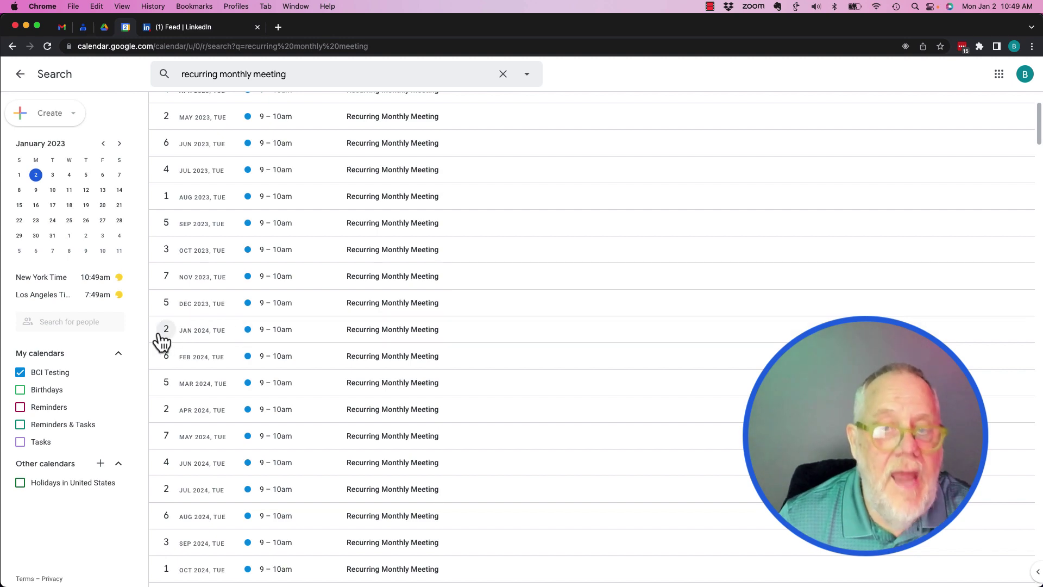
# Step: Delete only the January 2, 2024 occurrence, send cancellations, and refresh the results
pyautogui.click(361, 334)
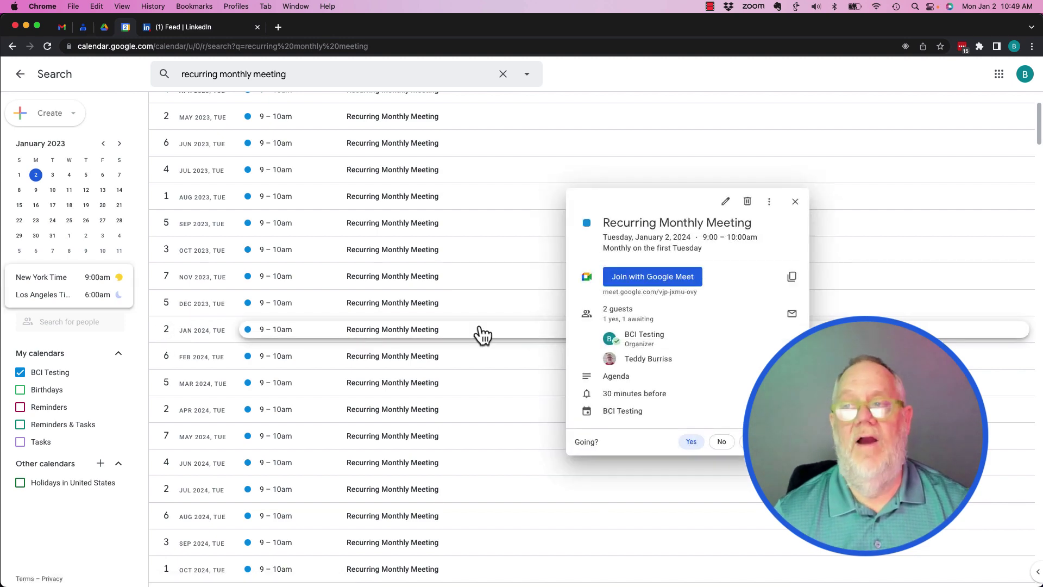
pyautogui.click(748, 202)
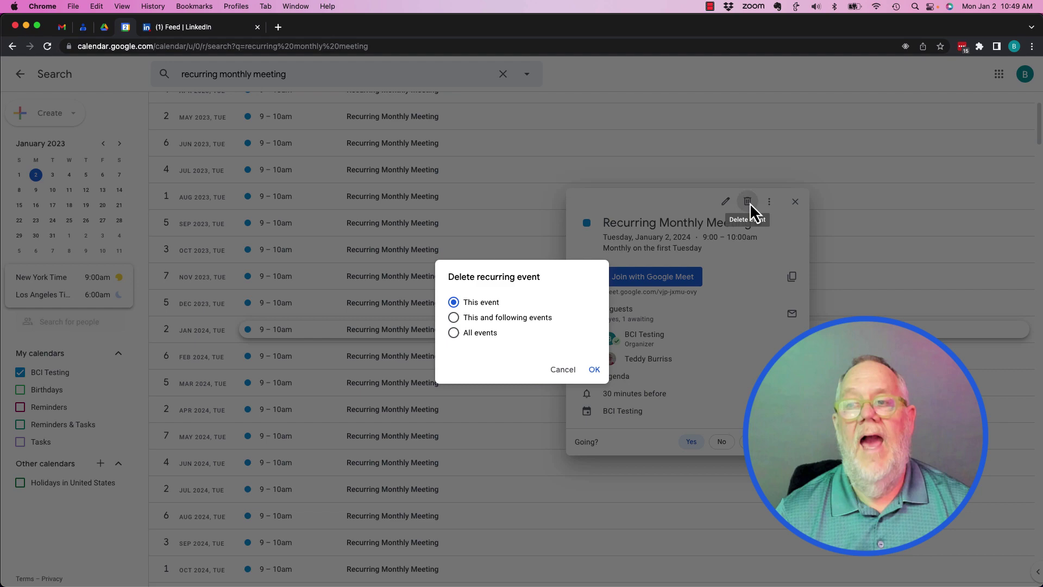
pyautogui.click(596, 370)
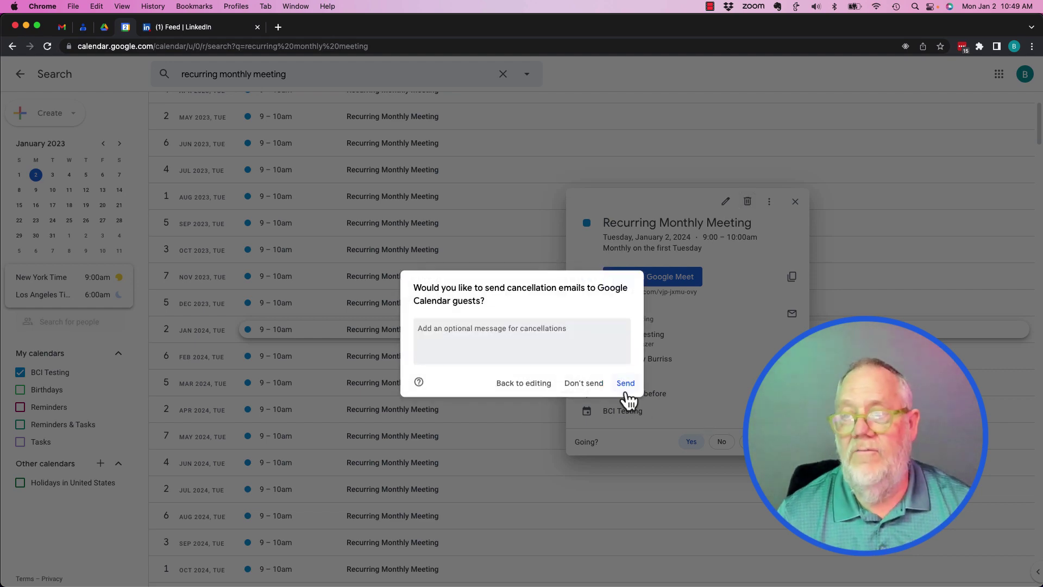
pyautogui.click(594, 387)
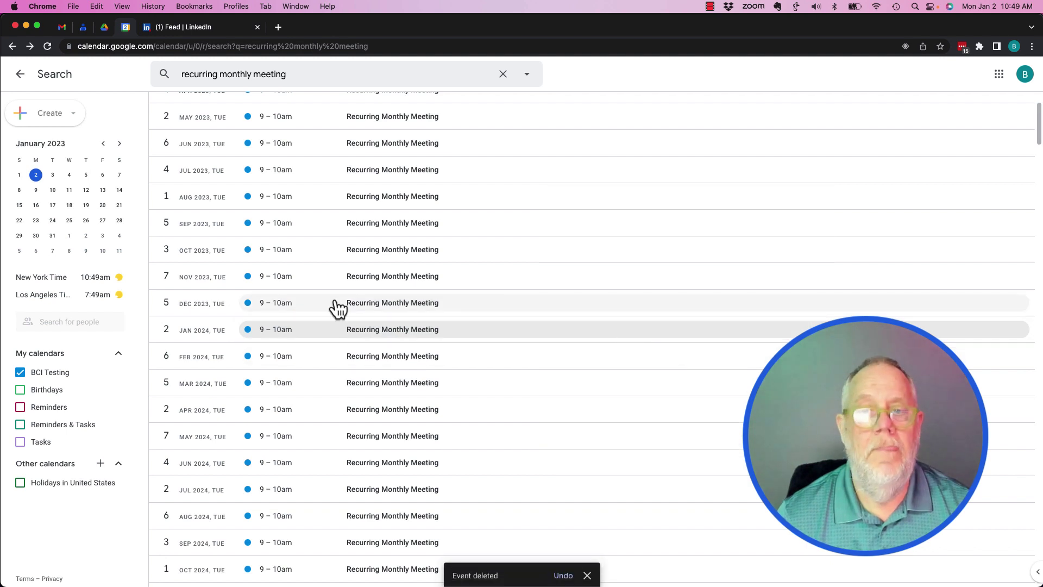
pyautogui.click(47, 45)
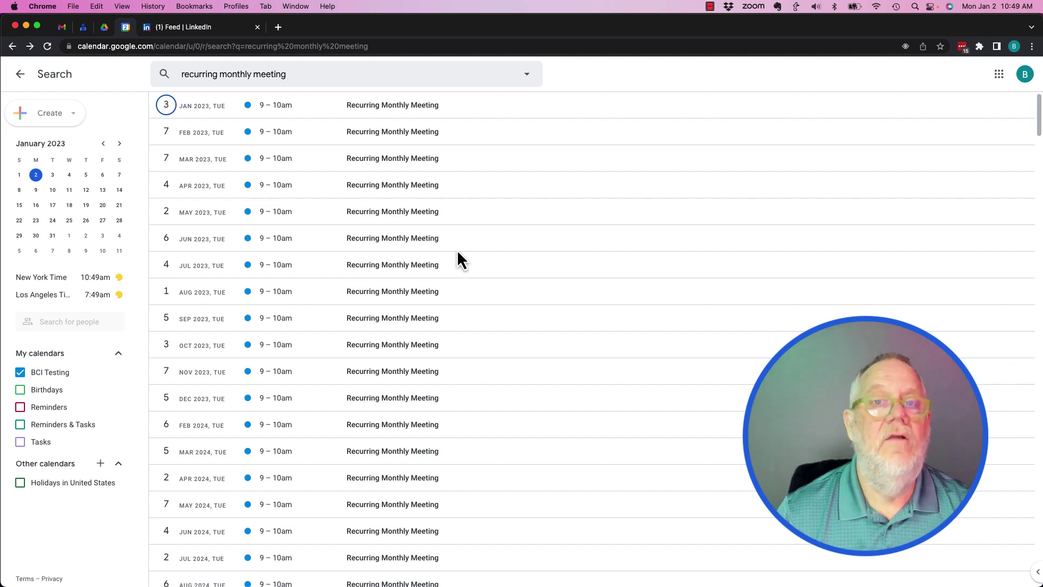
# Step: Leave search for the week view and draft an event Tuesday, January 3, 11am–12pm
pyautogui.click(20, 74)
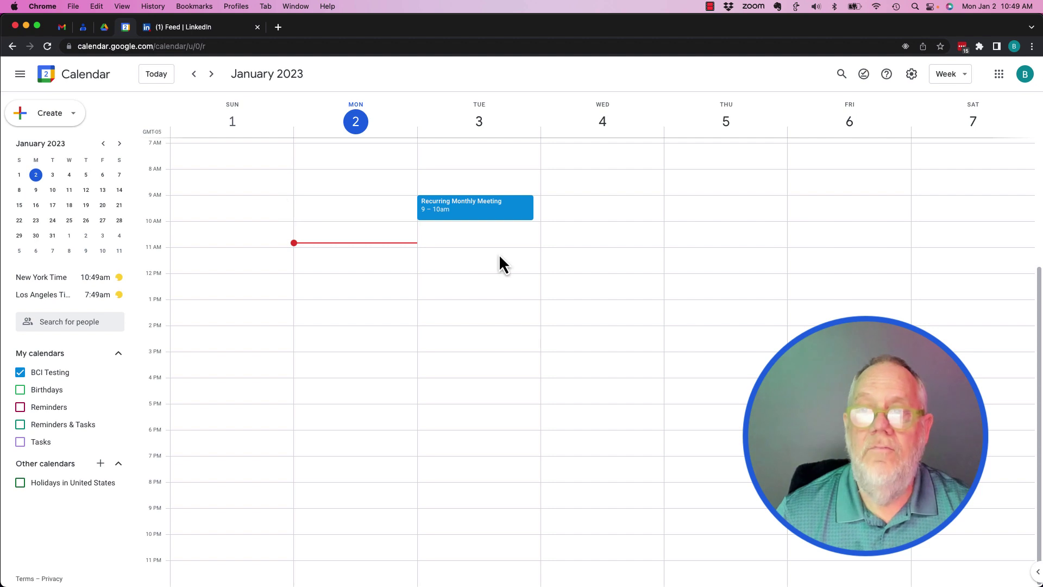
pyautogui.click(498, 261)
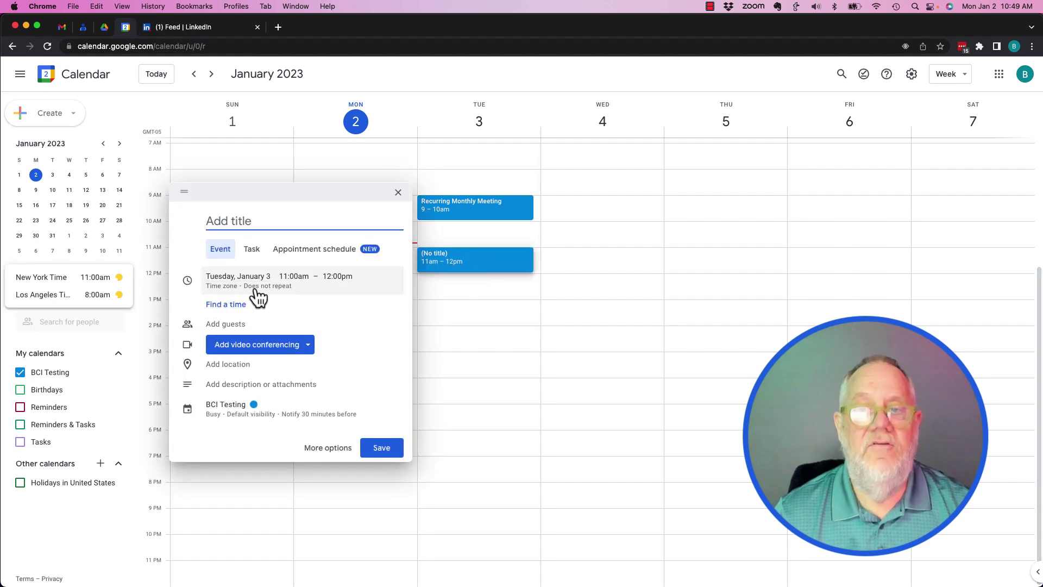